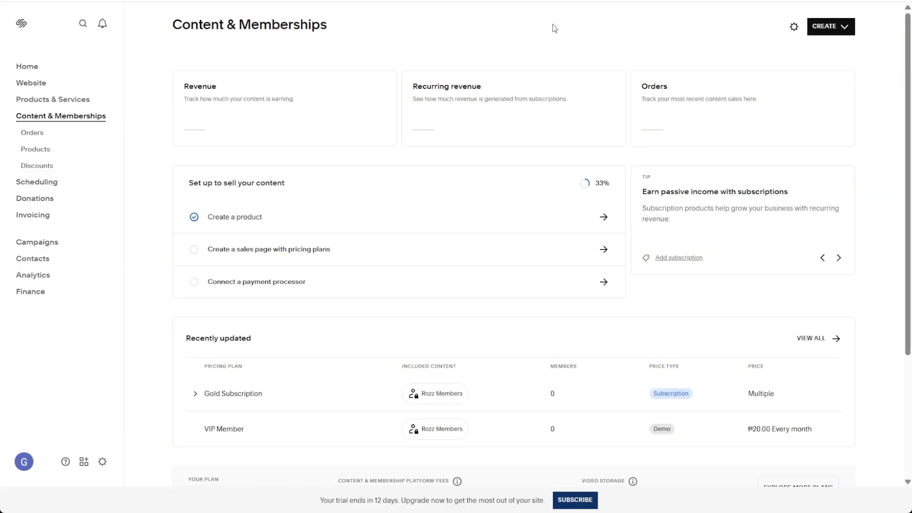
# Start creating a new pricing plan for Content & Memberships.
pyautogui.click(842, 27)
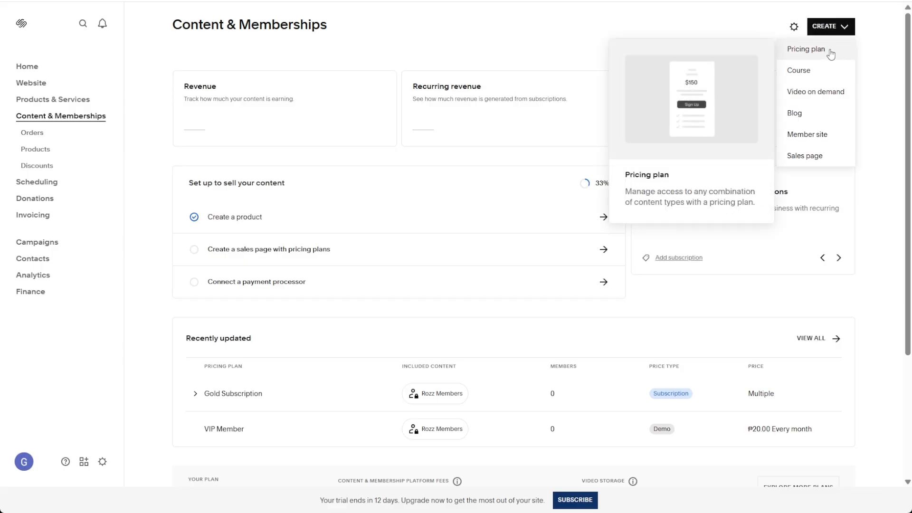
pyautogui.moveTo(824, 70)
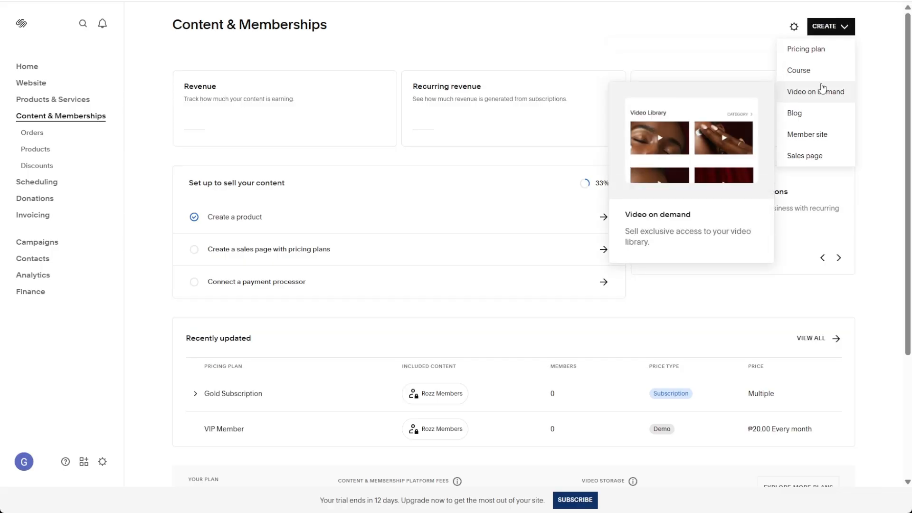
pyautogui.moveTo(824, 123)
pyautogui.moveTo(830, 158)
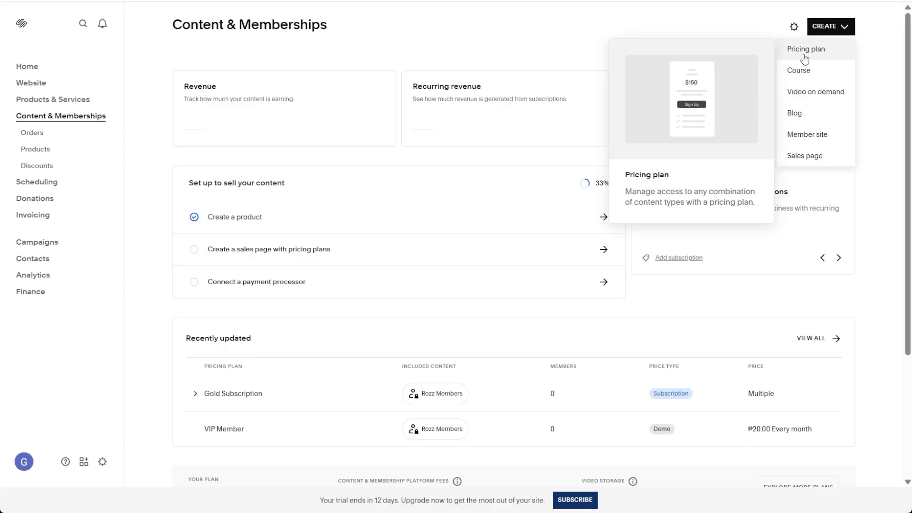
pyautogui.click(823, 56)
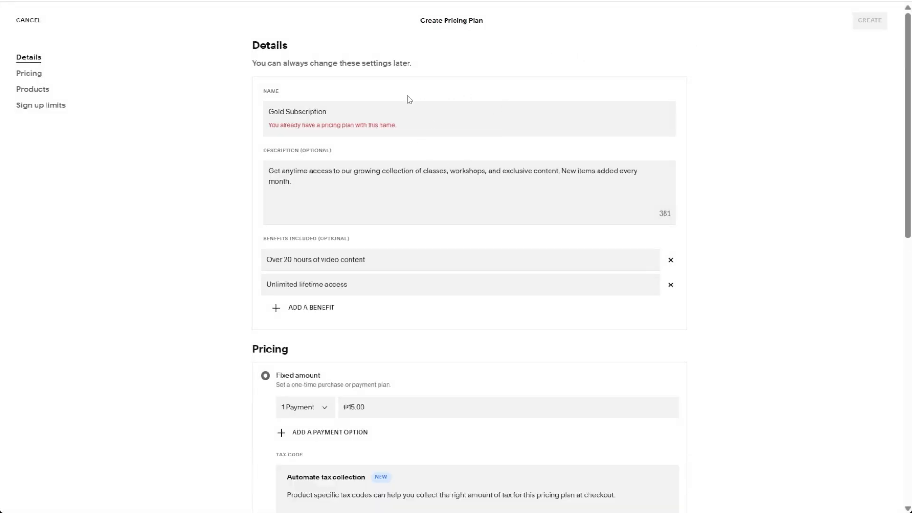
# Name the pricing plan Premium Users.
pyautogui.scroll(-3, 393, 118)
pyautogui.scroll(3, 406, 155)
pyautogui.moveTo(383, 109); pyautogui.dragTo(292, 101)
pyautogui.press('BackSpace')
pyautogui.write('P')
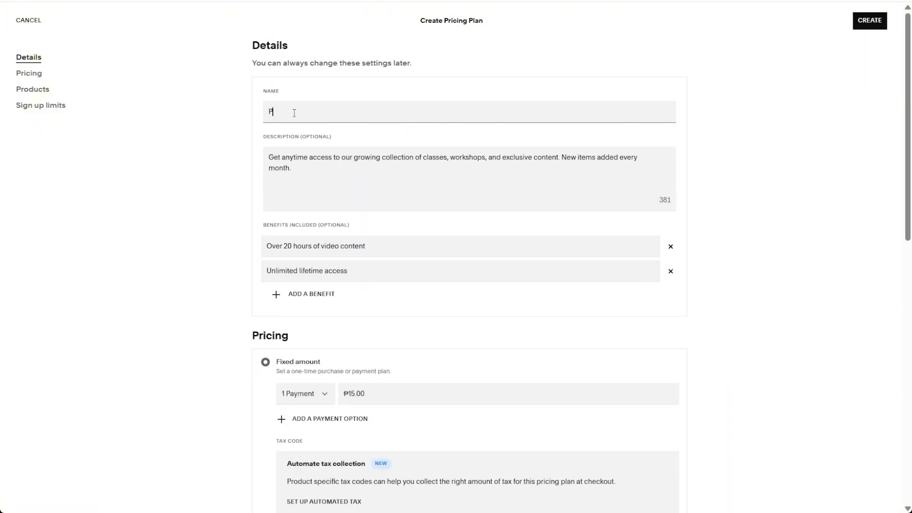
pyautogui.write('remium Osers')
pyautogui.moveTo(309, 184); pyautogui.dragTo(265, 158)
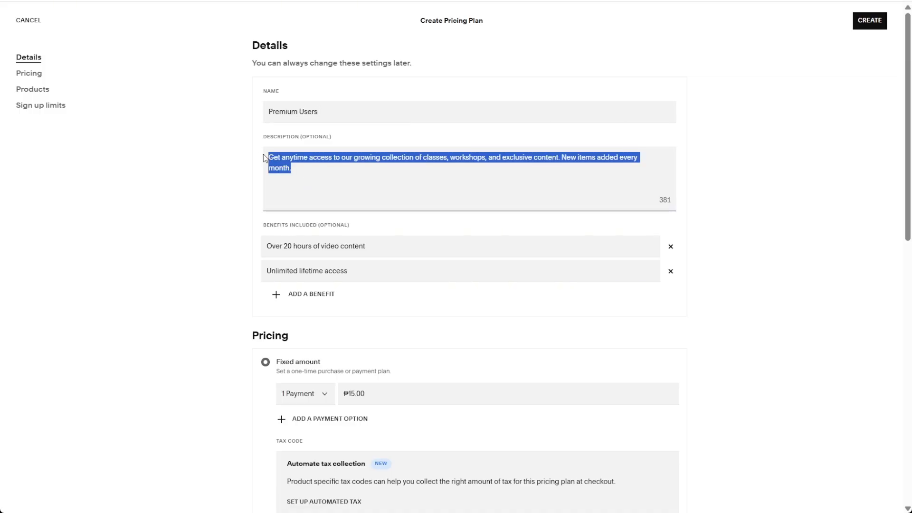
pyautogui.click(277, 89)
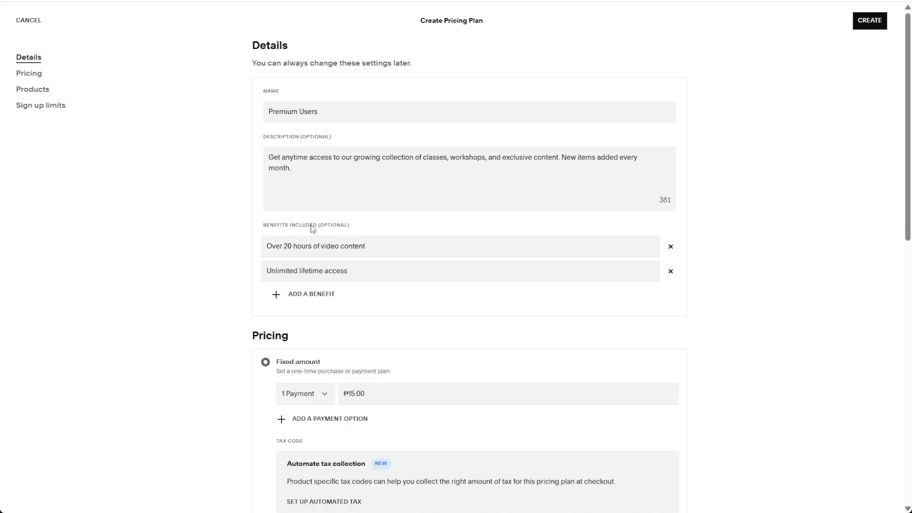
pyautogui.click(491, 244)
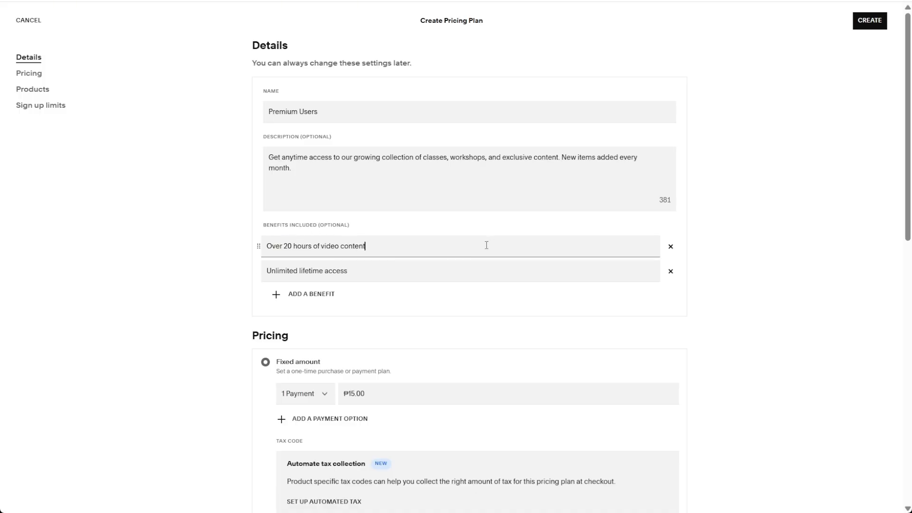
pyautogui.click(459, 274)
pyautogui.click(460, 227)
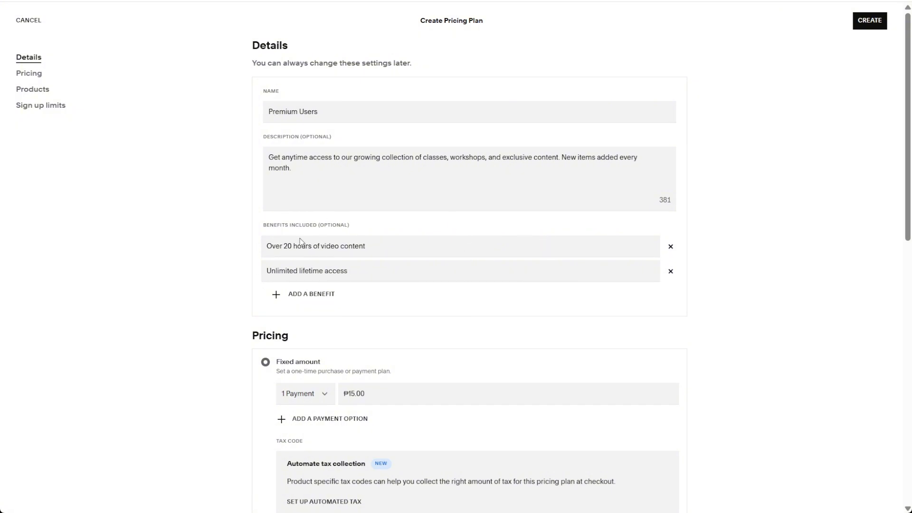
# Add a third included benefit reading Premium Early Access.
pyautogui.click(279, 296)
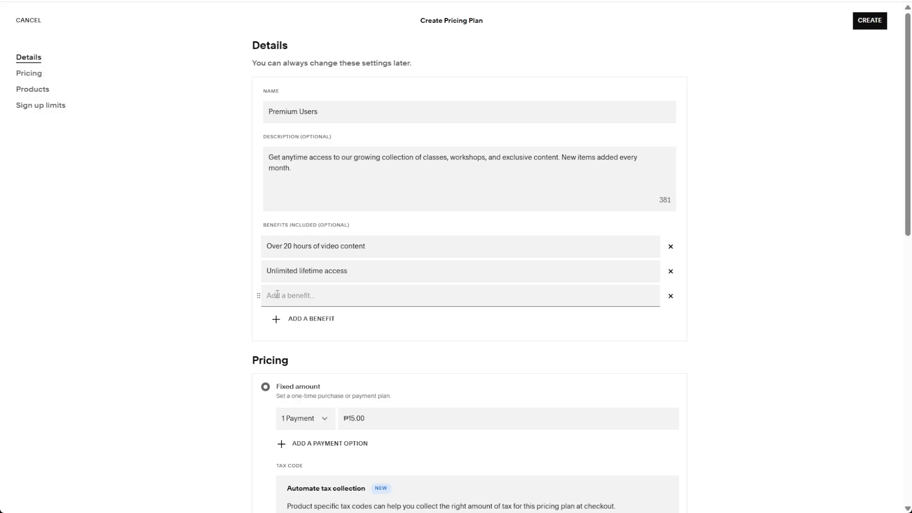
pyautogui.write('Premium Early Access')
pyautogui.click(455, 343)
# Switch the plan's pricing to Subscription and make the payment repeat every year.
pyautogui.scroll(-4, 468, 320)
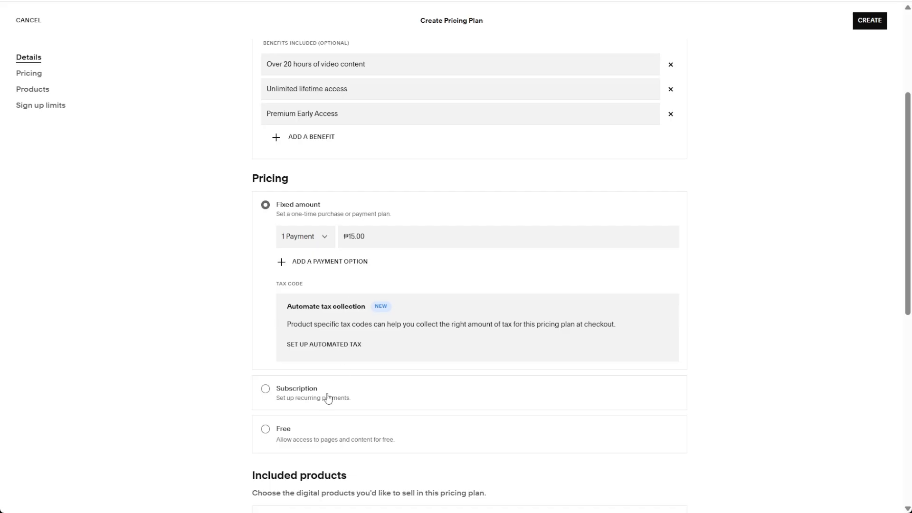
pyautogui.click(269, 393)
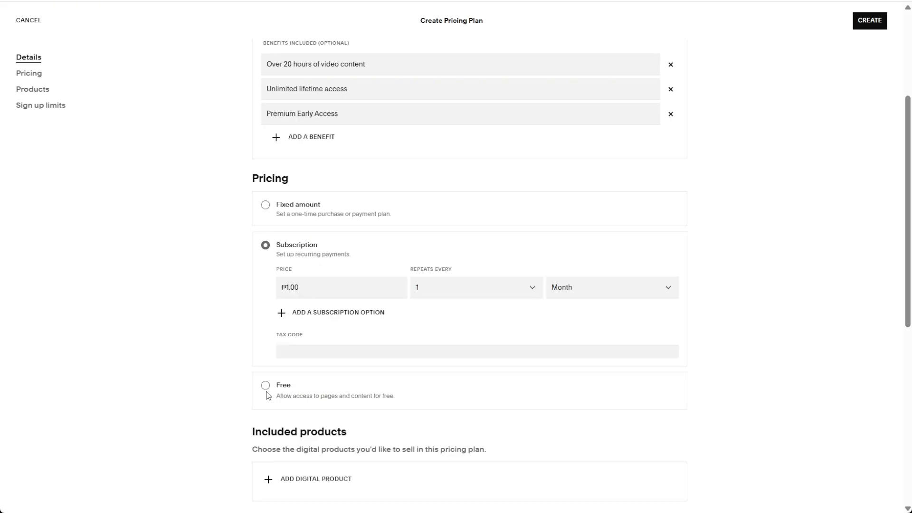
pyautogui.click(326, 287)
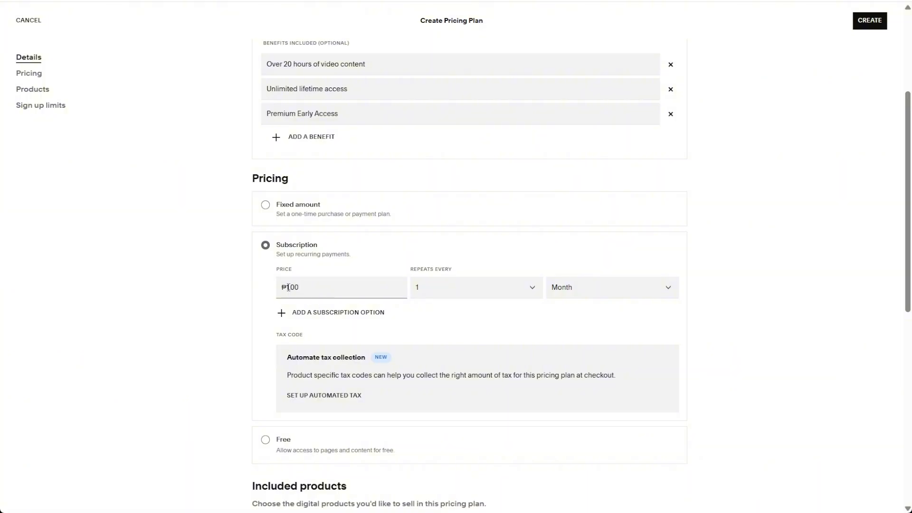
pyautogui.click(606, 287)
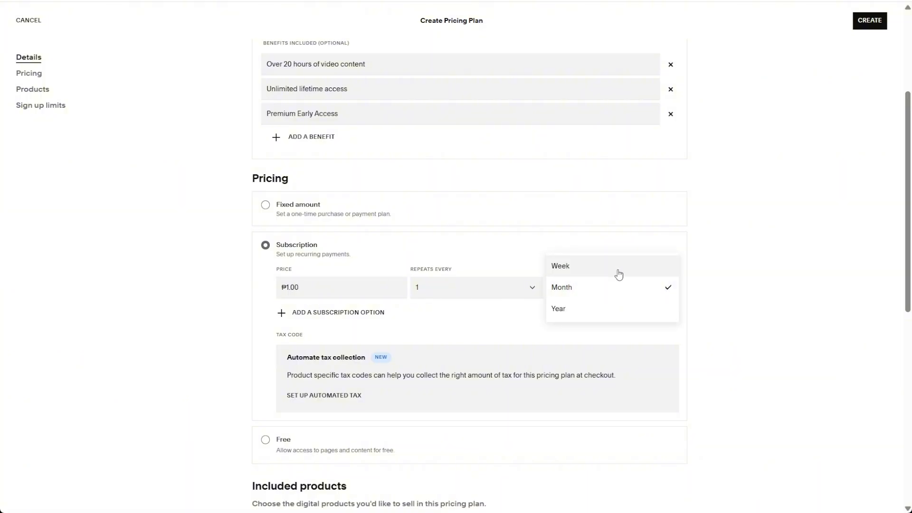
pyautogui.click(618, 271)
pyautogui.click(602, 291)
pyautogui.click(576, 311)
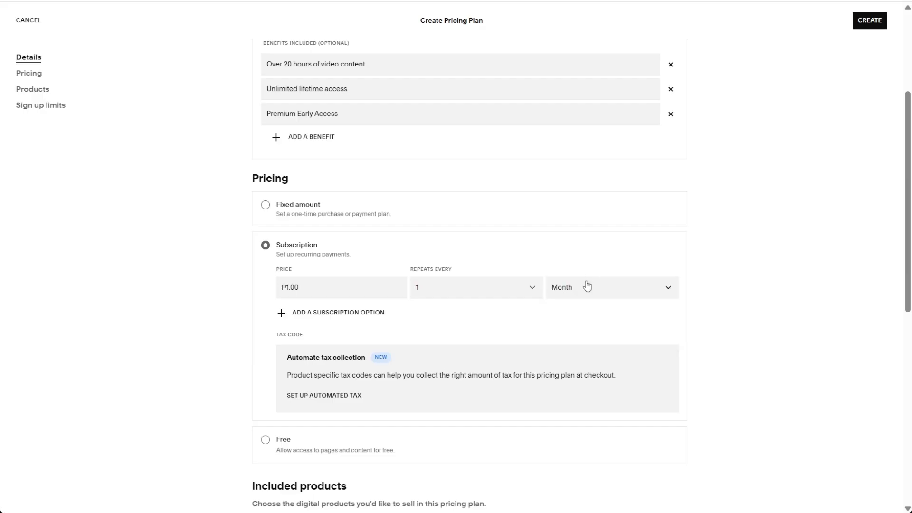
pyautogui.click(588, 286)
pyautogui.click(578, 314)
# Add a second subscription option and set the yearly option's price to ₱4.00.
pyautogui.click(290, 313)
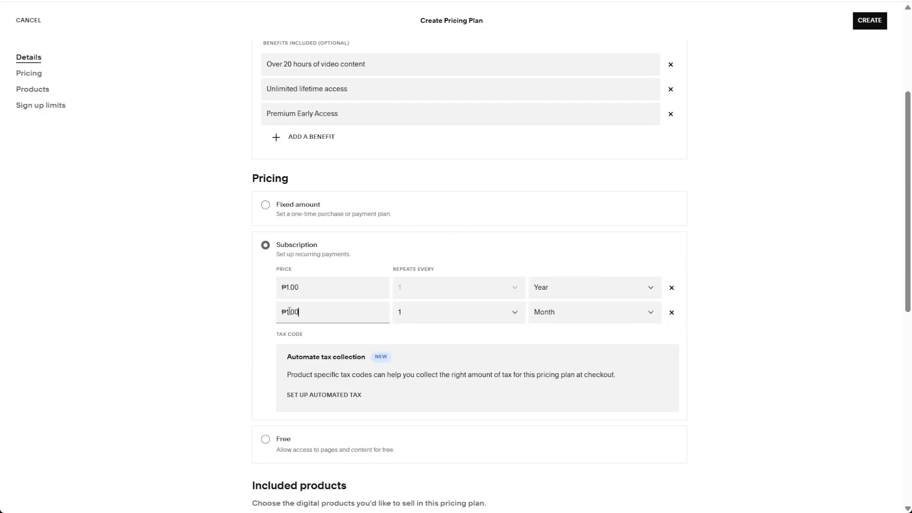
pyautogui.moveTo(290, 284); pyautogui.dragTo(285, 285)
pyautogui.write('4')
# Set the second subscription option to repeat every week.
pyautogui.click(327, 311)
pyautogui.click(581, 317)
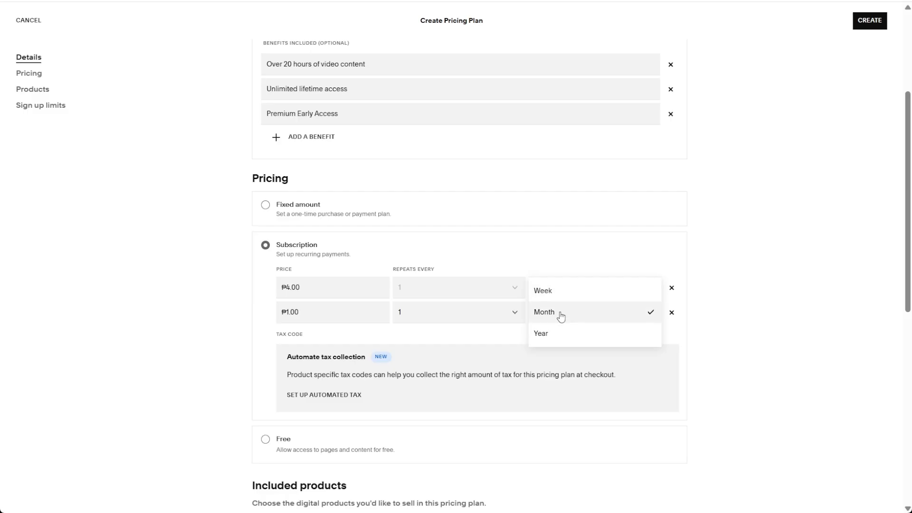
pyautogui.click(561, 312)
pyautogui.click(554, 316)
pyautogui.click(557, 289)
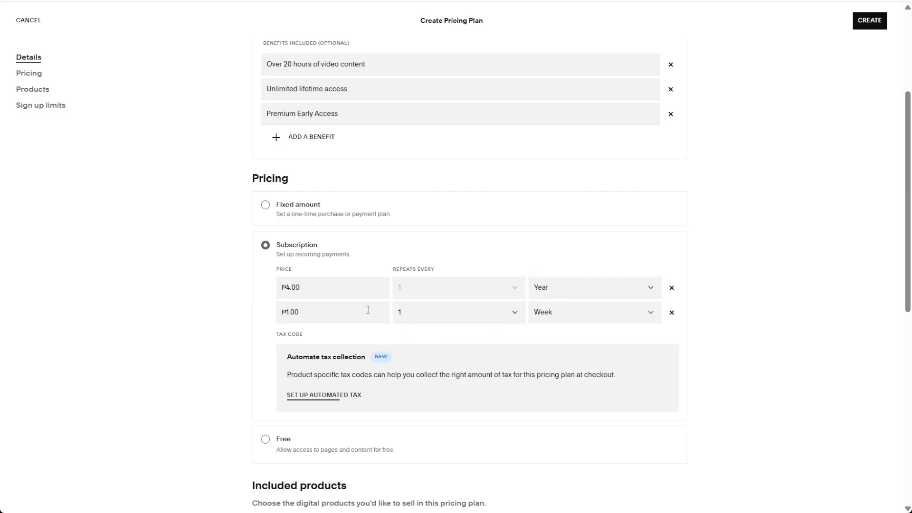
pyautogui.moveTo(276, 336); pyautogui.dragTo(298, 331)
pyautogui.click(298, 332)
# Include the Rozz Members digital product in the pricing plan.
pyautogui.scroll(-1, 425, 311)
pyautogui.scroll(-5, 425, 311)
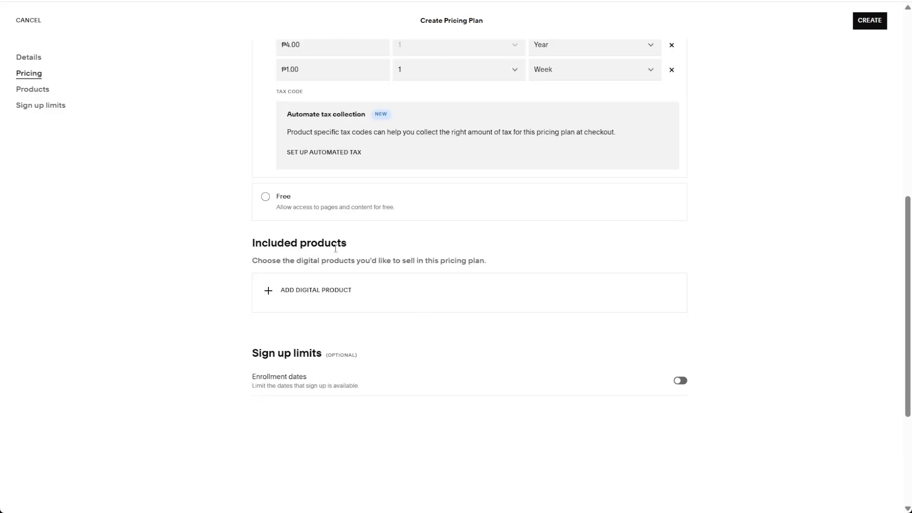
pyautogui.click(267, 295)
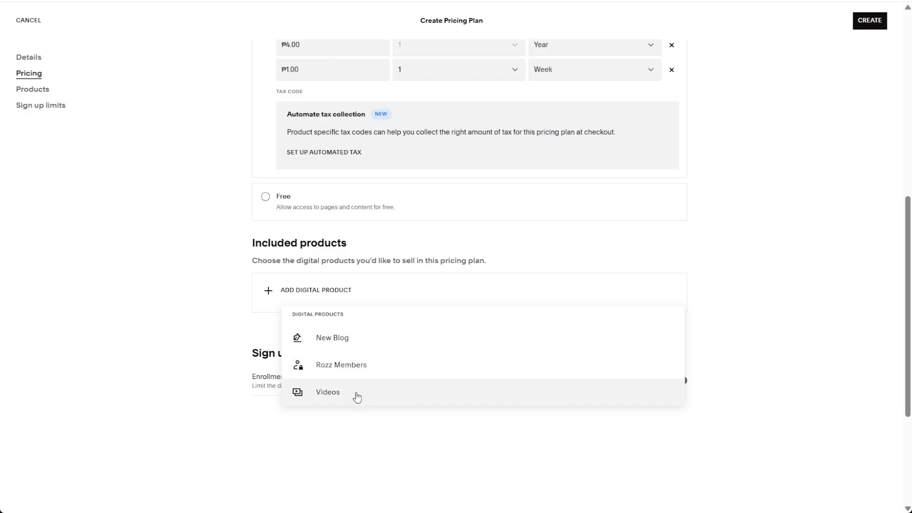
pyautogui.click(384, 376)
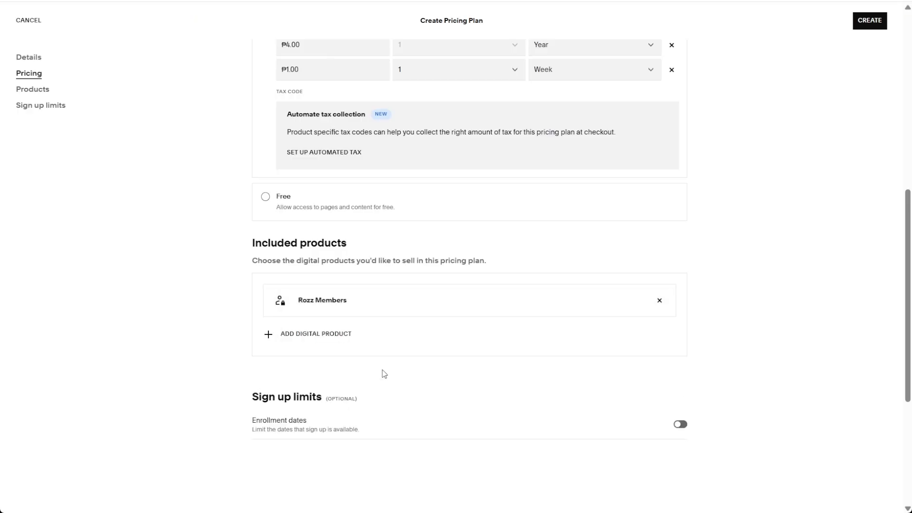
# Enable the enrollment dates sign-up limit and create the pricing plan.
pyautogui.scroll(-1, 246, 346)
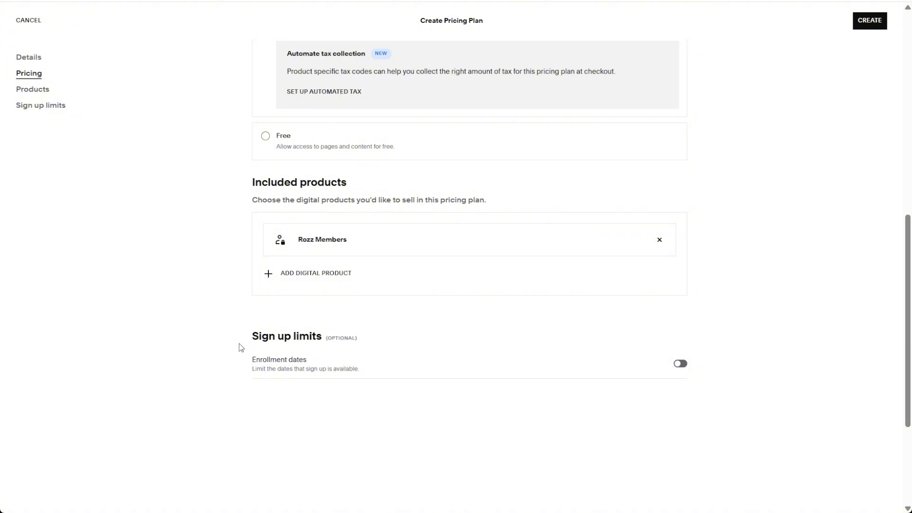
pyautogui.moveTo(238, 342); pyautogui.dragTo(327, 337)
pyautogui.click(346, 335)
pyautogui.click(679, 363)
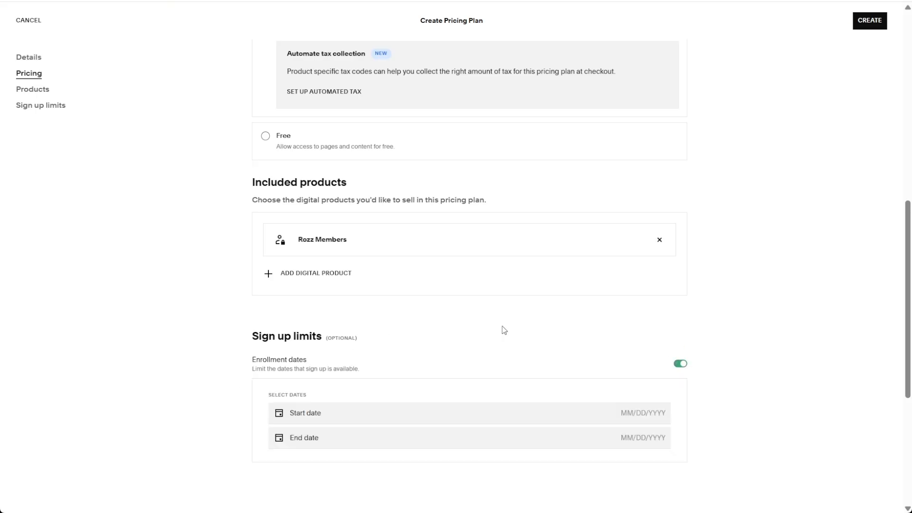
pyautogui.click(443, 418)
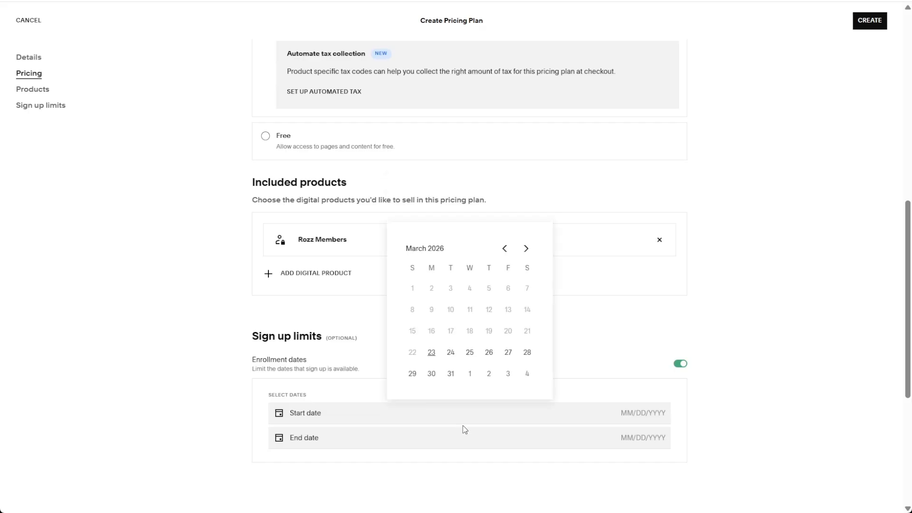
pyautogui.click(466, 438)
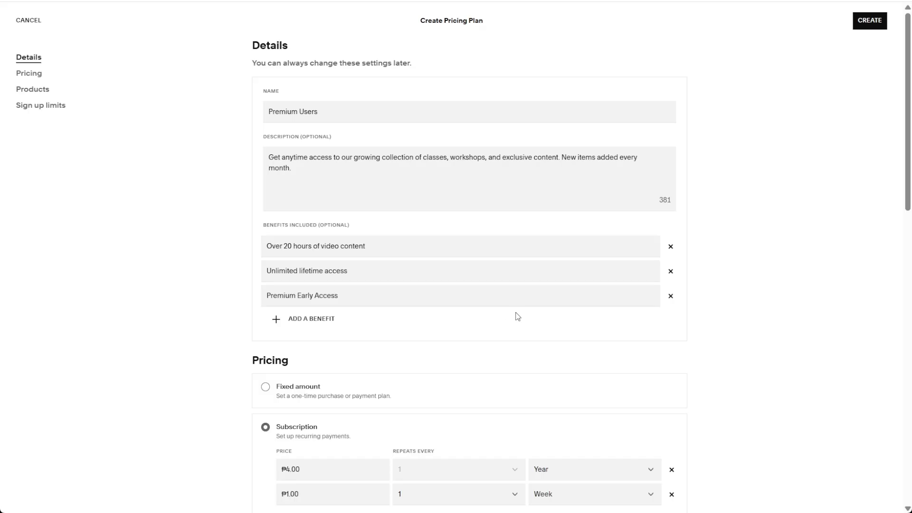
pyautogui.click(876, 22)
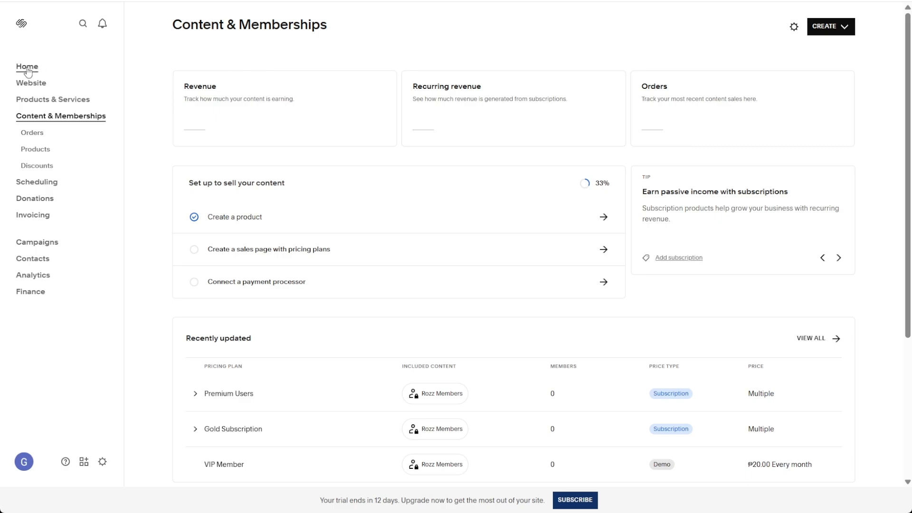
# Add a Member Site to the website from the Content & Memberships page templates, using the Welcome Home layout with three photos.
pyautogui.click(27, 89)
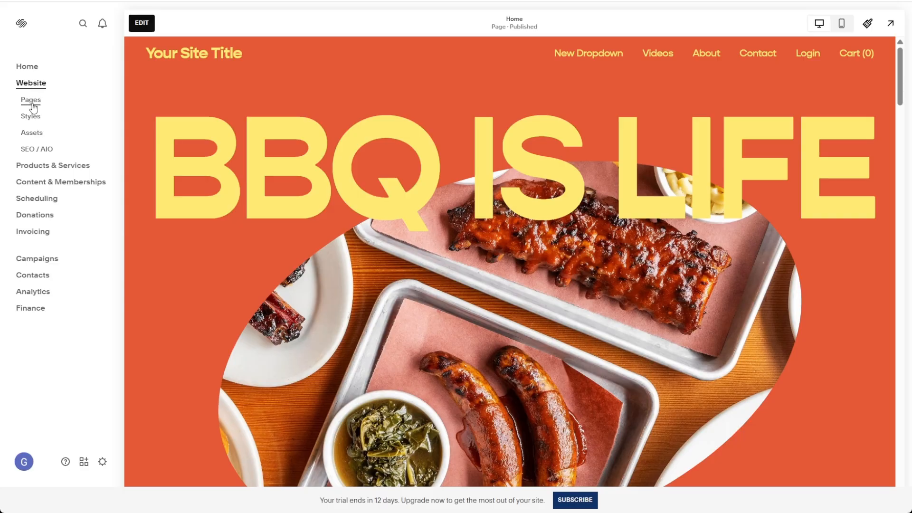
pyautogui.click(32, 101)
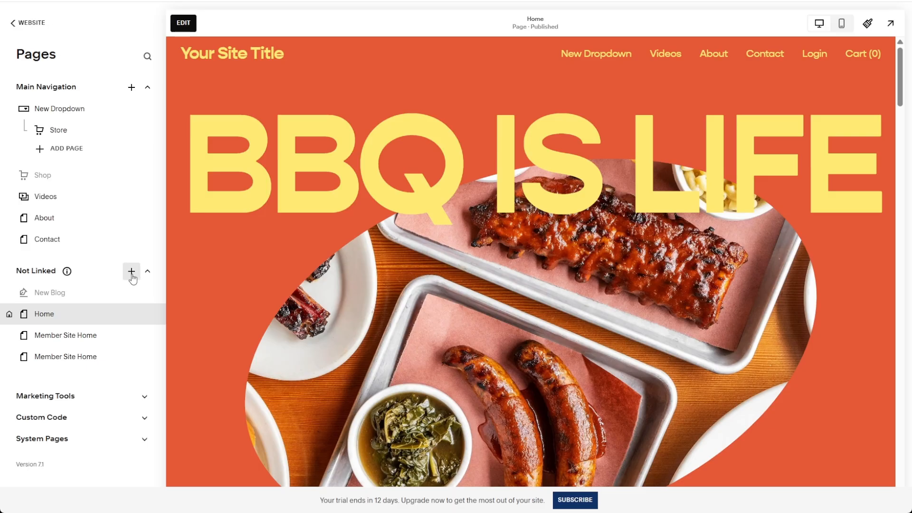
pyautogui.click(132, 272)
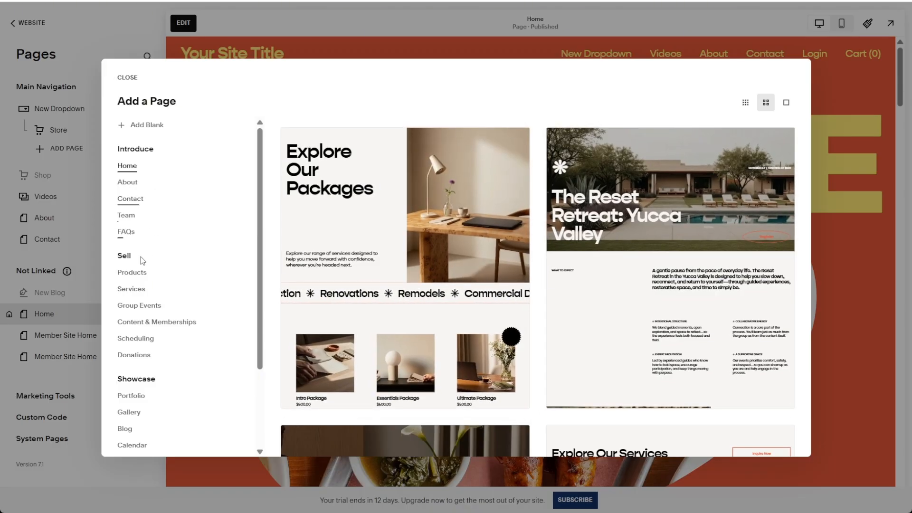
pyautogui.click(179, 323)
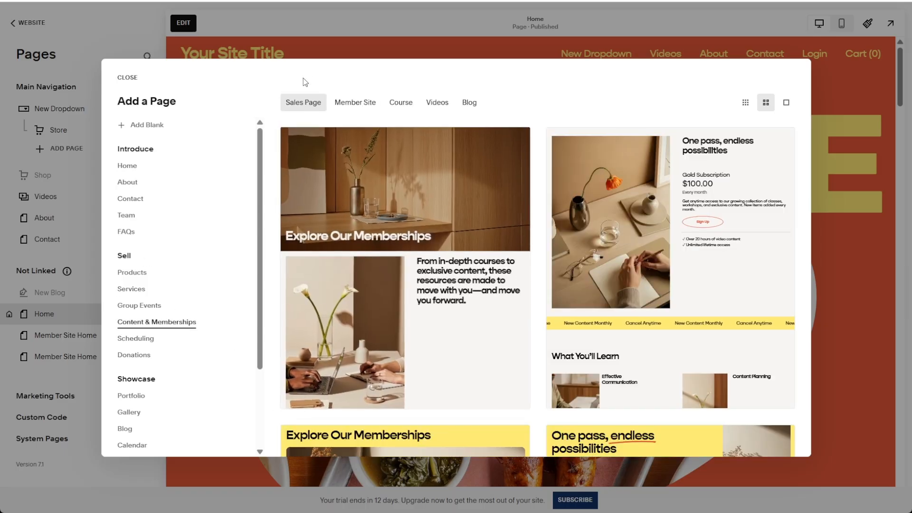
pyautogui.click(346, 109)
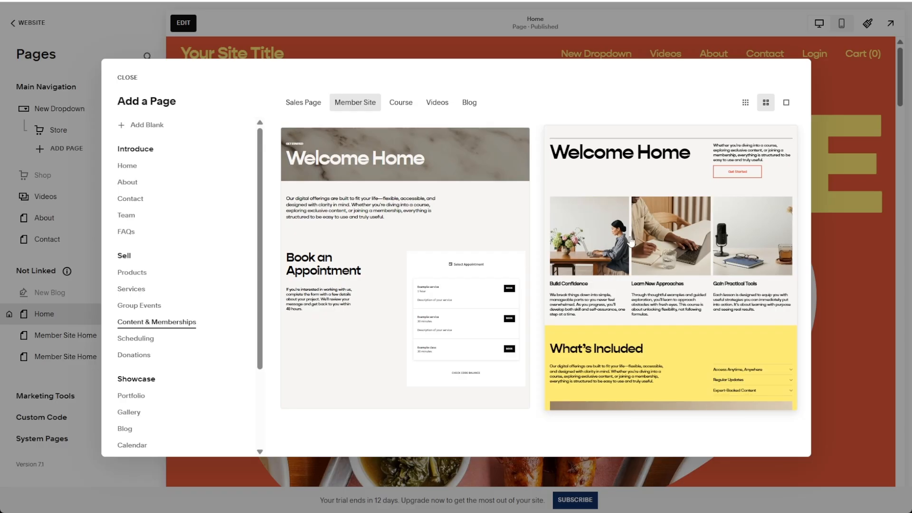
pyautogui.click(676, 279)
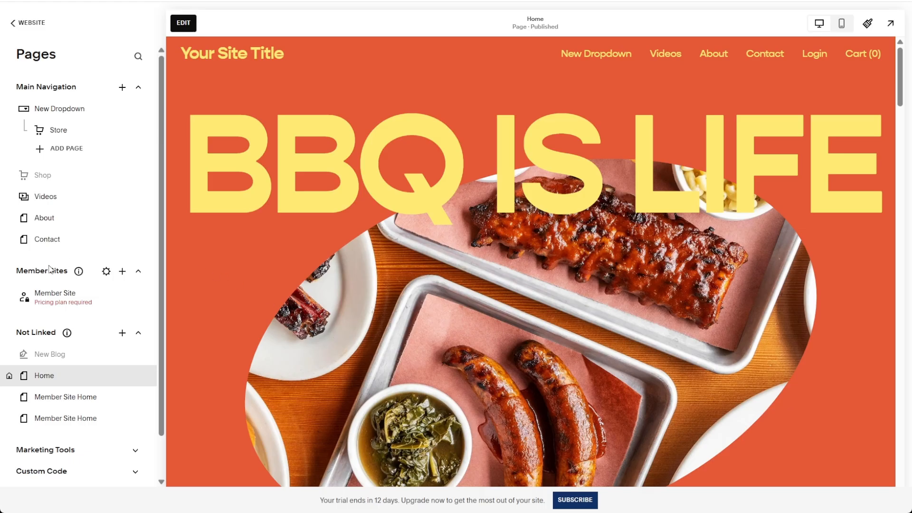
# Open the new Member Site in the Member Sites section of the website's pages.
pyautogui.moveTo(16, 273); pyautogui.dragTo(67, 271)
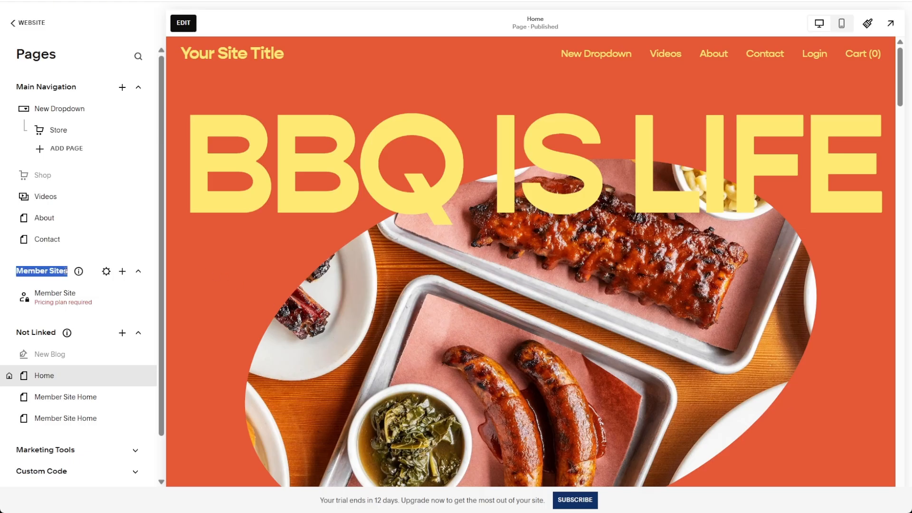
pyautogui.click(66, 271)
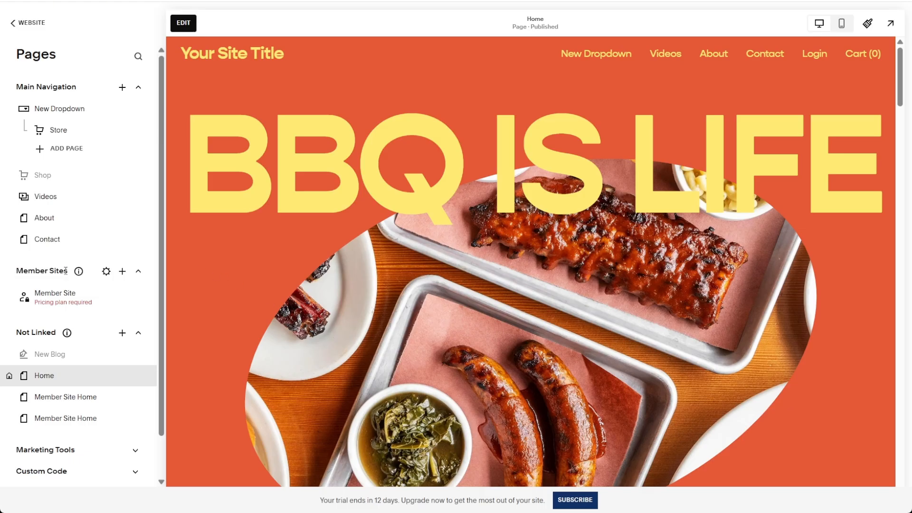
pyautogui.click(64, 303)
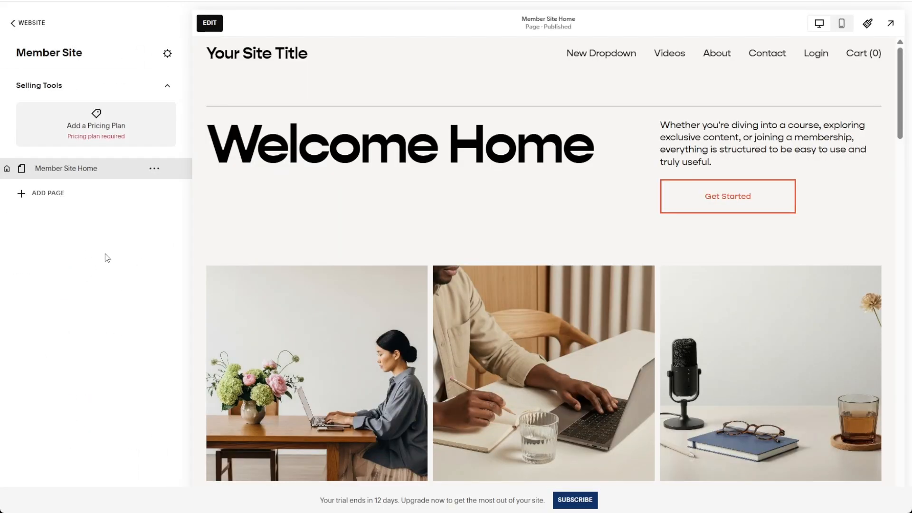
# Add the Member Site to the existing Premium Users pricing plan.
pyautogui.click(94, 135)
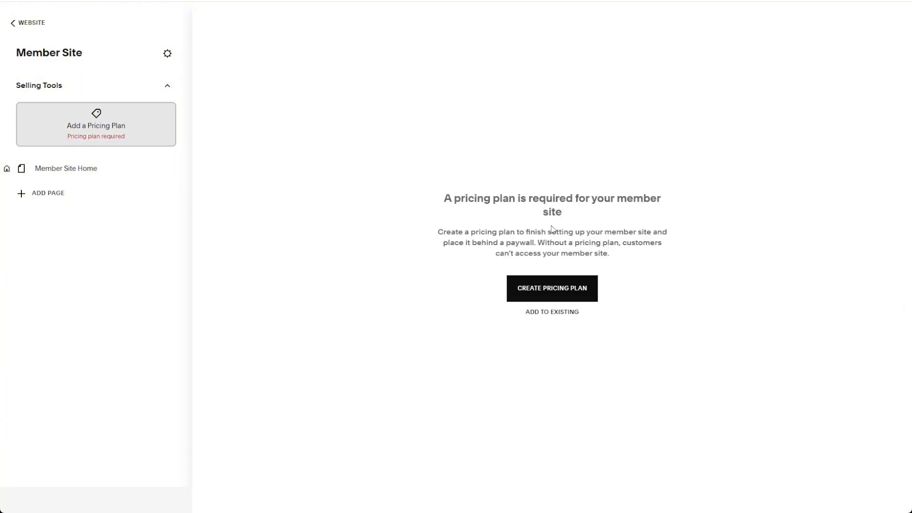
pyautogui.click(544, 321)
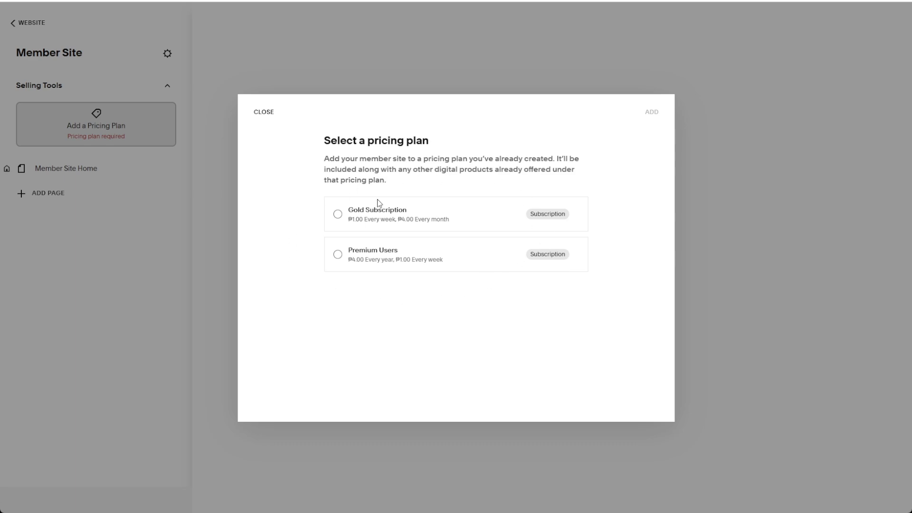
pyautogui.click(338, 254)
pyautogui.click(659, 117)
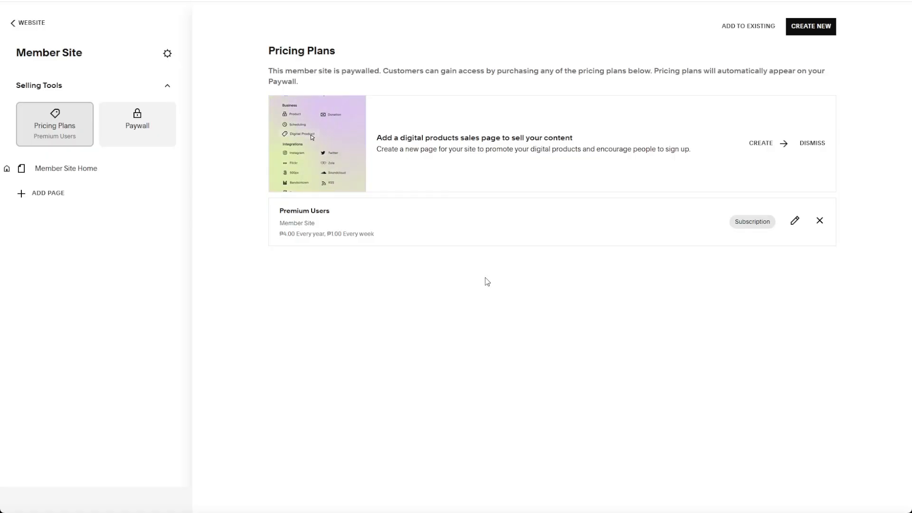
# Examine the Member Site's paywall page, comparing the yearly and weekly pricing options of the Premium Users plan.
pyautogui.click(137, 125)
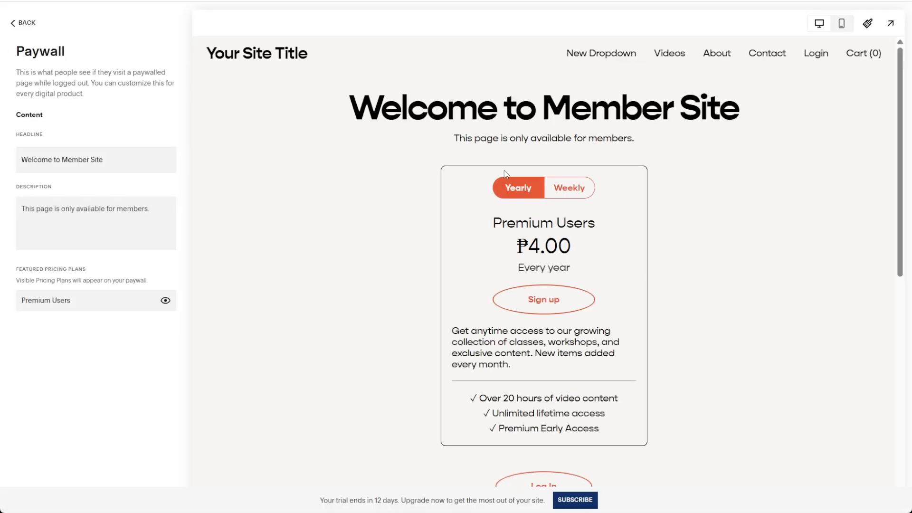
pyautogui.scroll(-4, 713, 285)
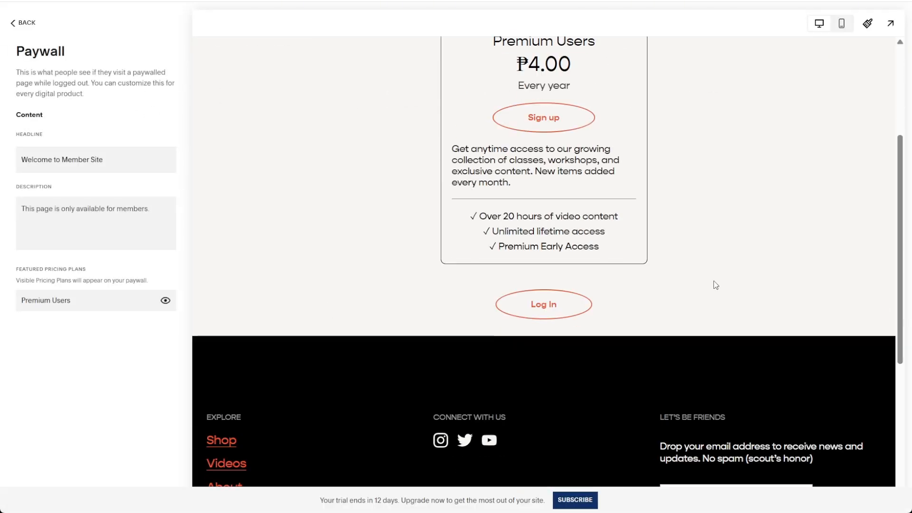
pyautogui.scroll(4, 712, 285)
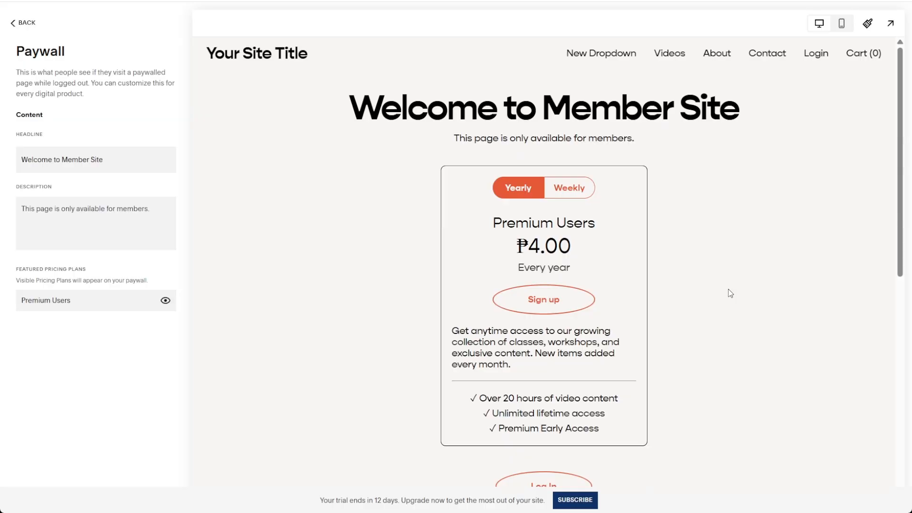
pyautogui.click(587, 184)
pyautogui.click(524, 189)
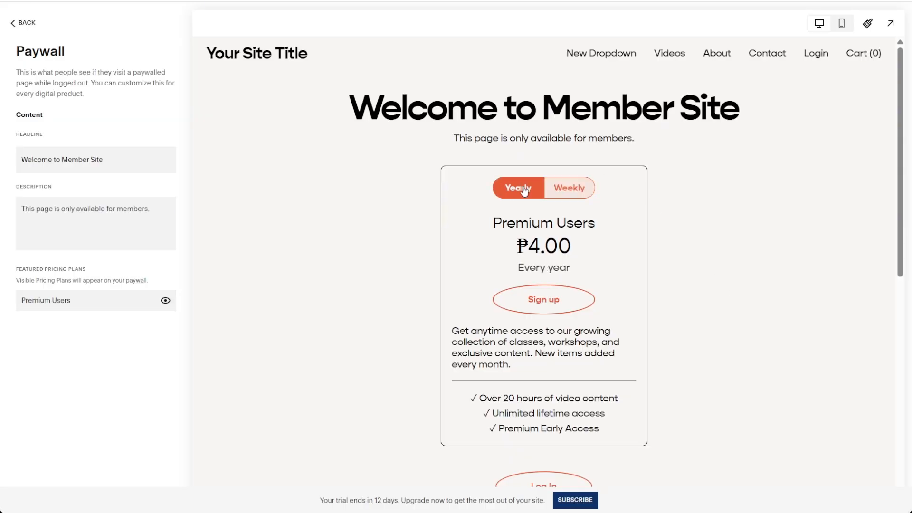
pyautogui.click(555, 193)
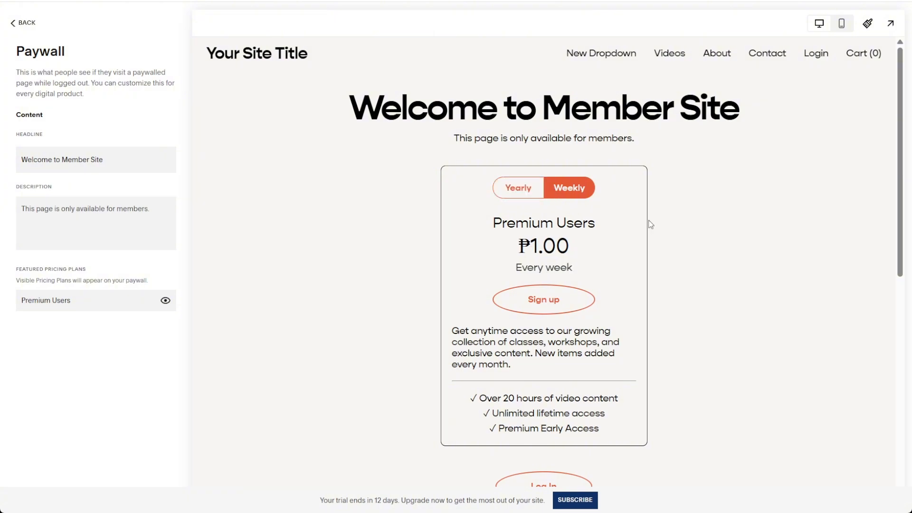
pyautogui.scroll(-2, 649, 226)
pyautogui.scroll(1, 653, 230)
pyautogui.scroll(2, 654, 230)
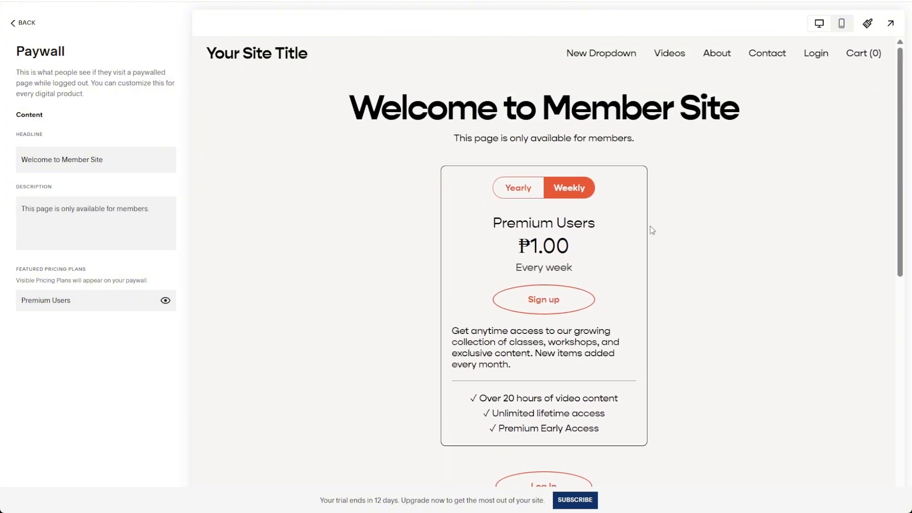